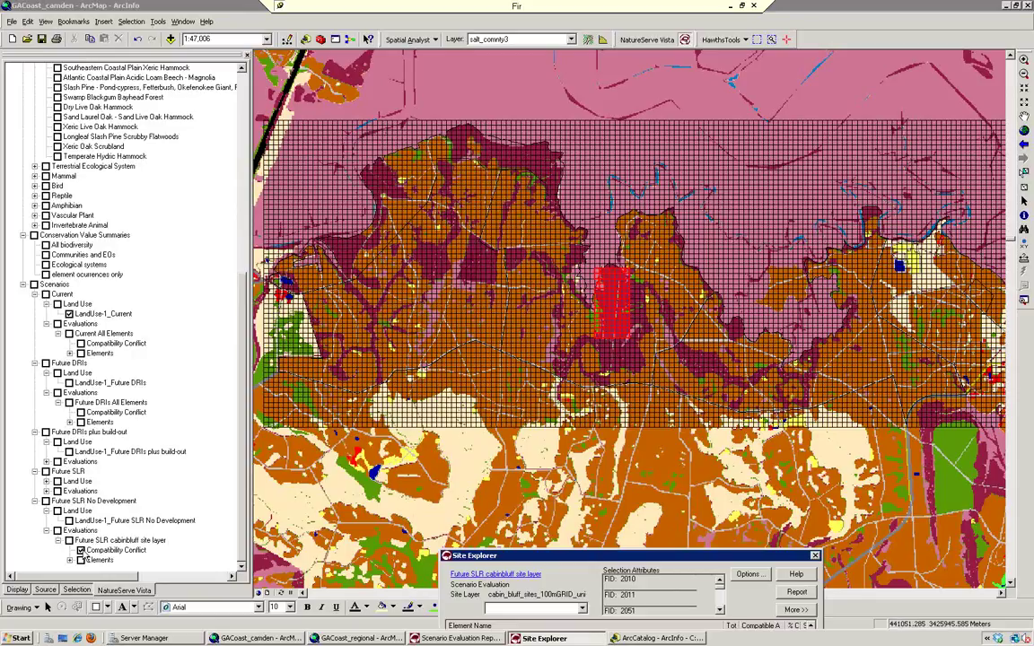
Replace the current land use layer with LandUse-1_Future SLR No Development and overlay the Future SLR cabinbluff site layer's Compatibility Conflict.
left_click(81, 551)
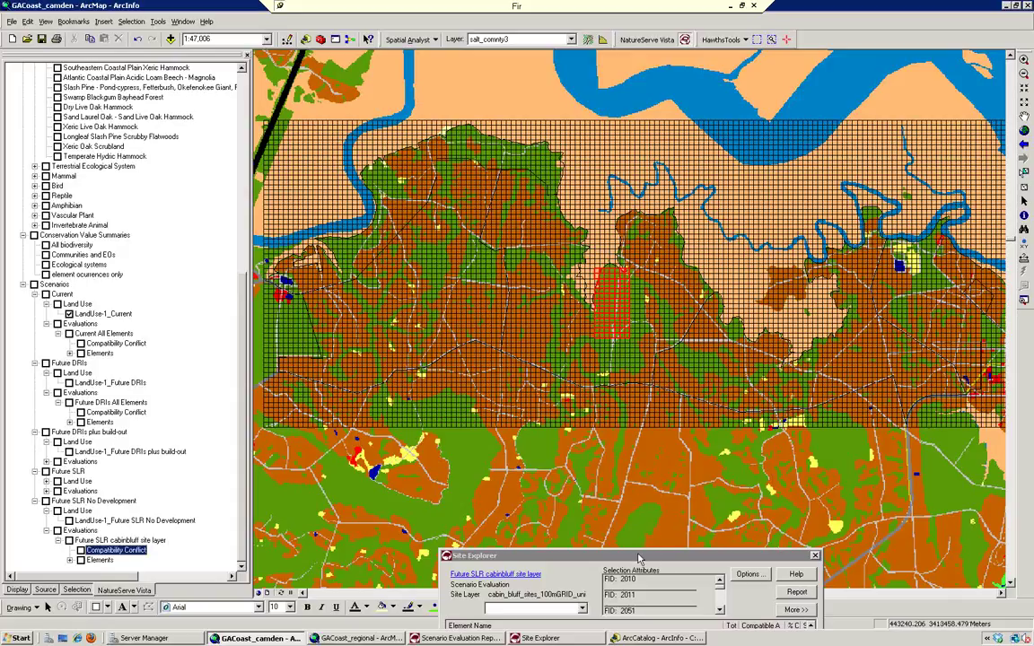
left_click_drag(637, 553, 486, 449)
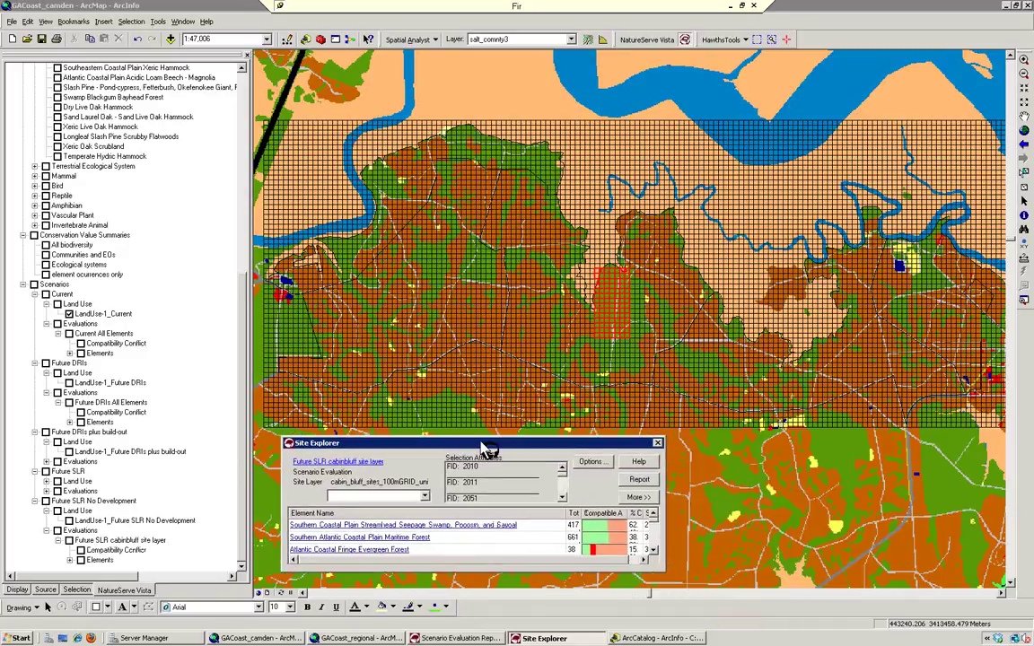
left_click_drag(482, 444, 480, 389)
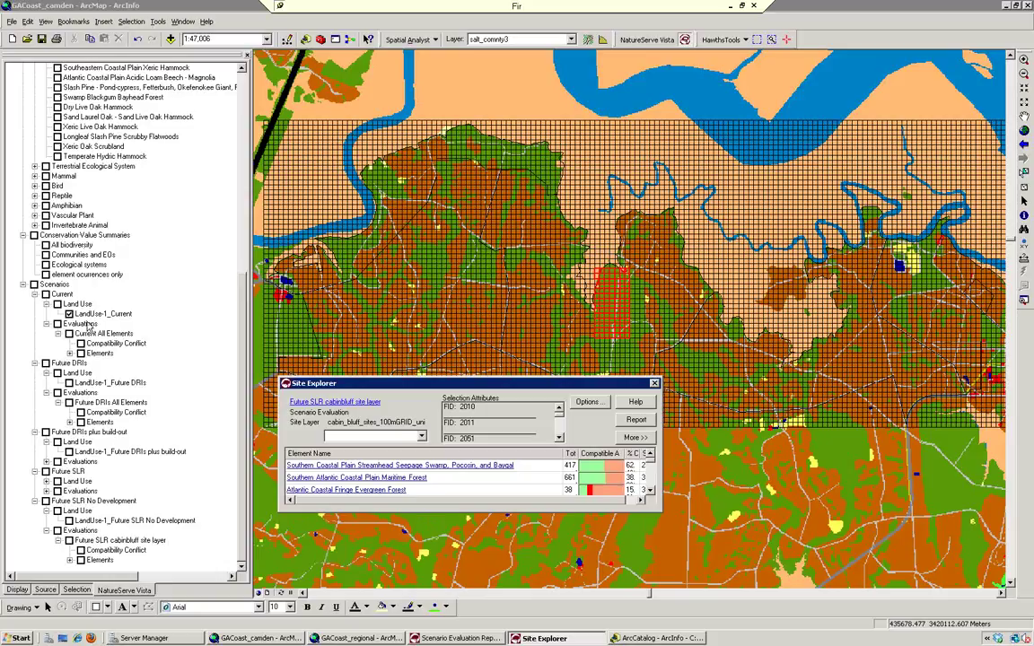
left_click(69, 313)
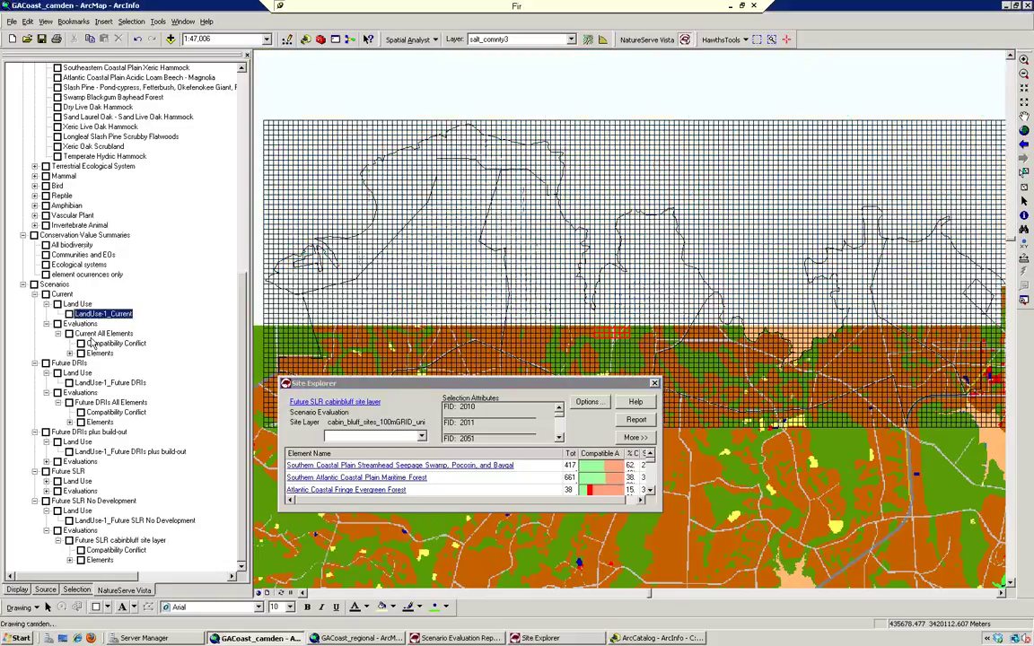
left_click(69, 520)
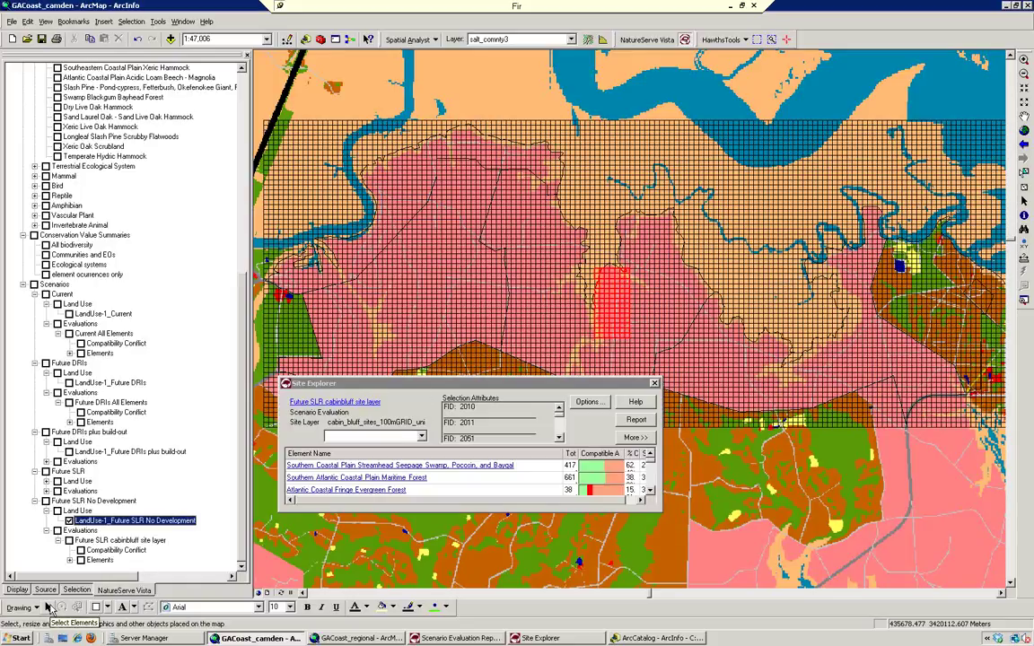
left_click(80, 550)
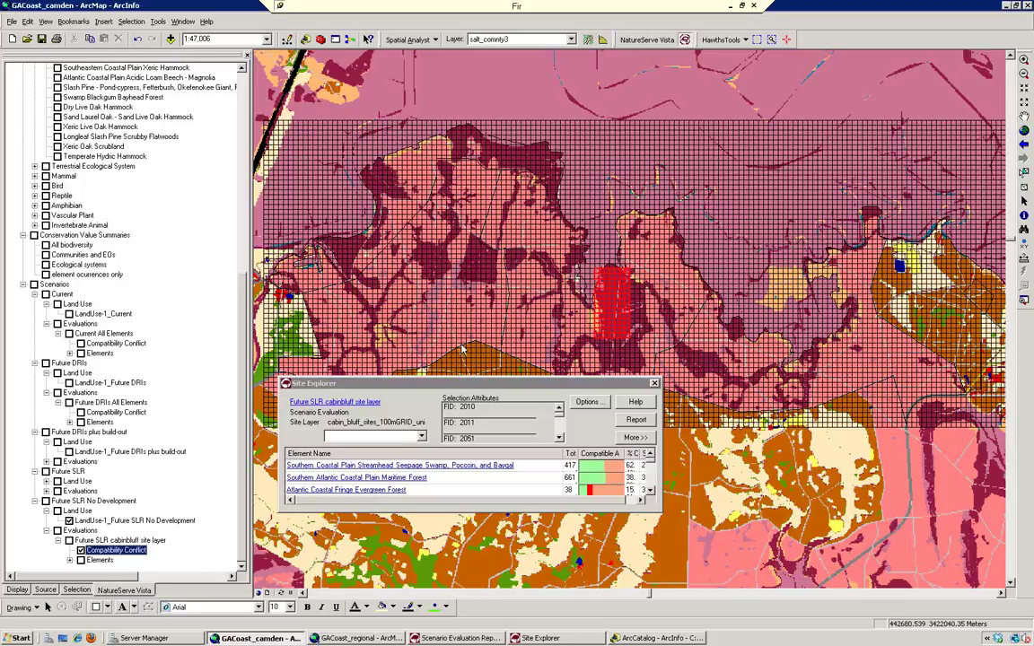
Enlarge the Site Explorer to show all element rows and columns, and place it clear of the selected grid cells.
left_click_drag(539, 383, 319, 117)
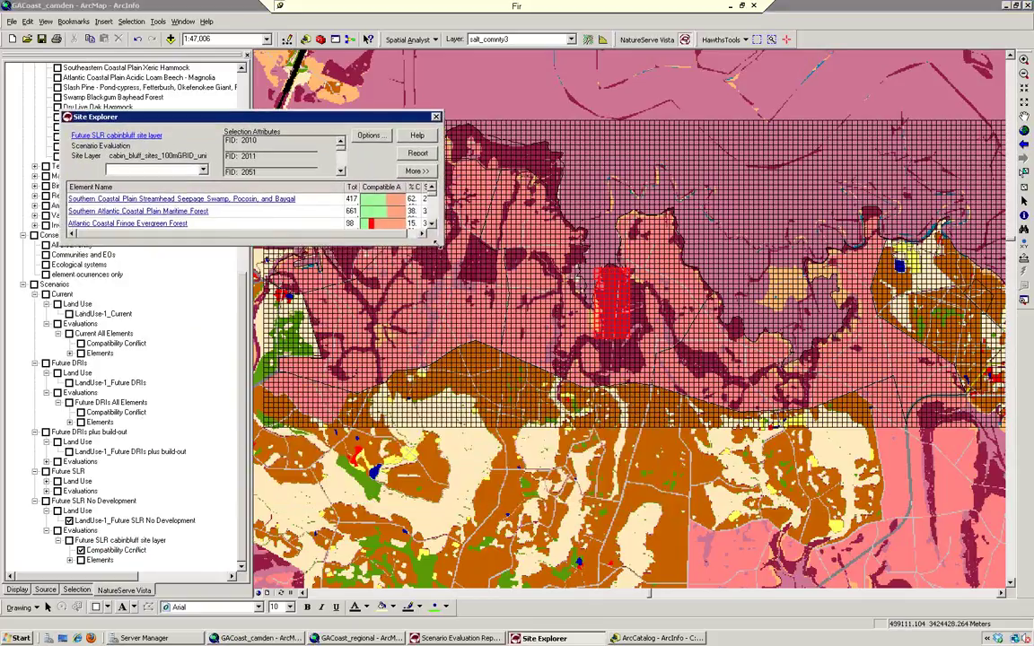
left_click_drag(440, 243, 767, 369)
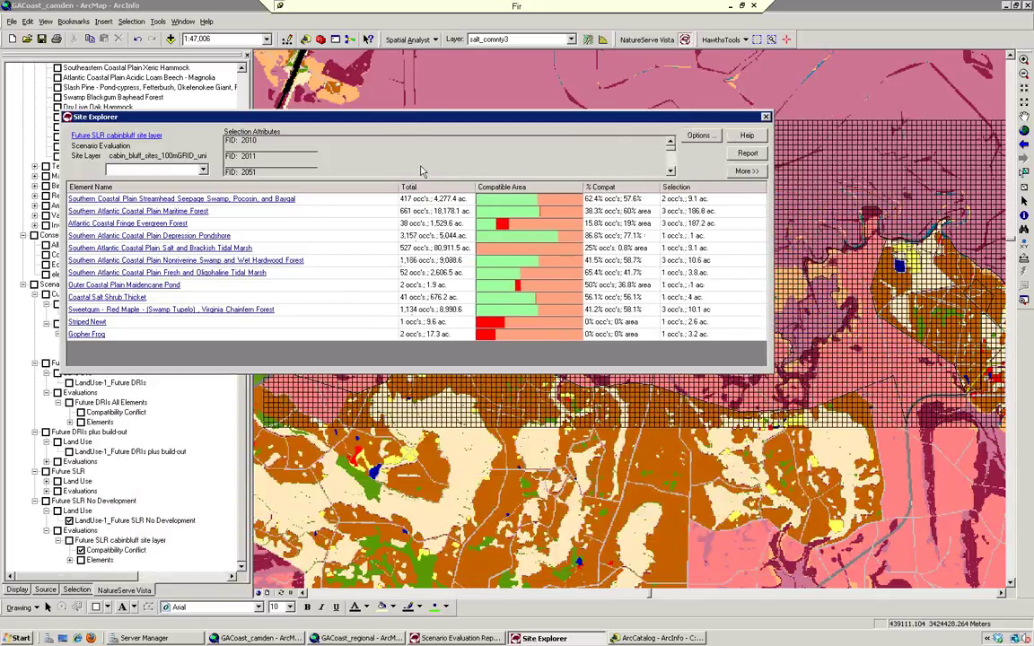
left_click_drag(413, 118, 475, 361)
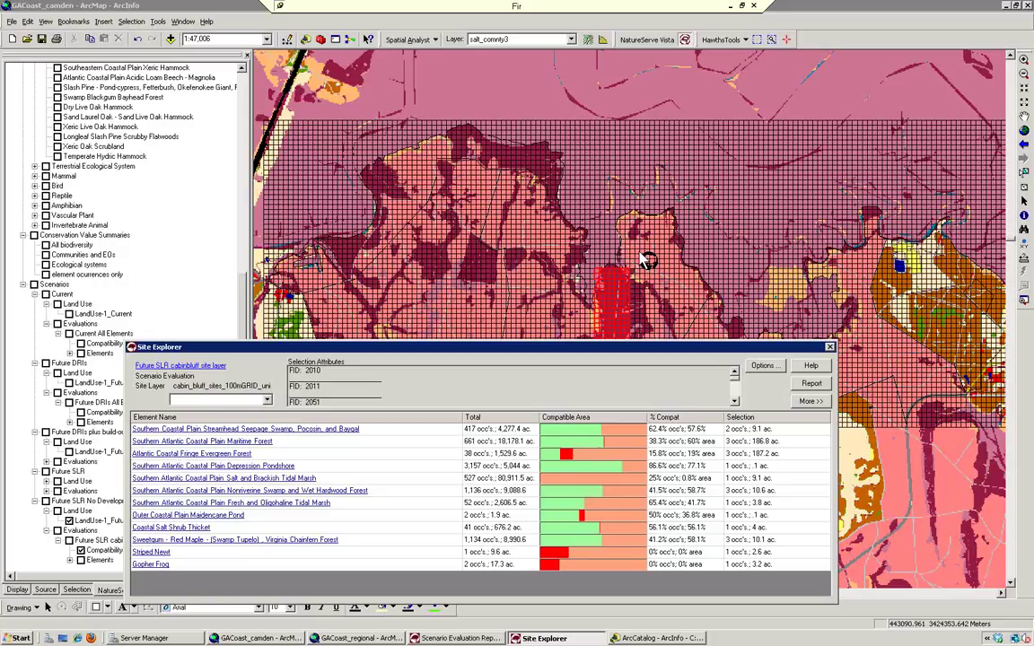
Select a block of grid cells extending west of the current selection and examine its elements' compatible areas, including Atlantic Coastal Fringe Evergreen Forest.
left_click(584, 274)
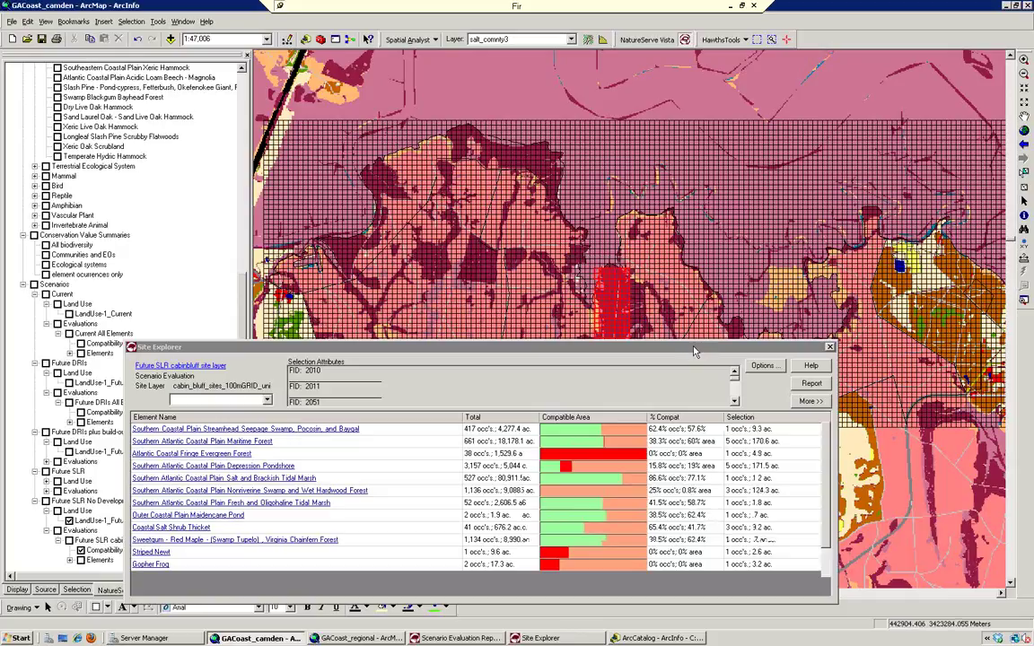
left_click_drag(694, 351, 699, 329)
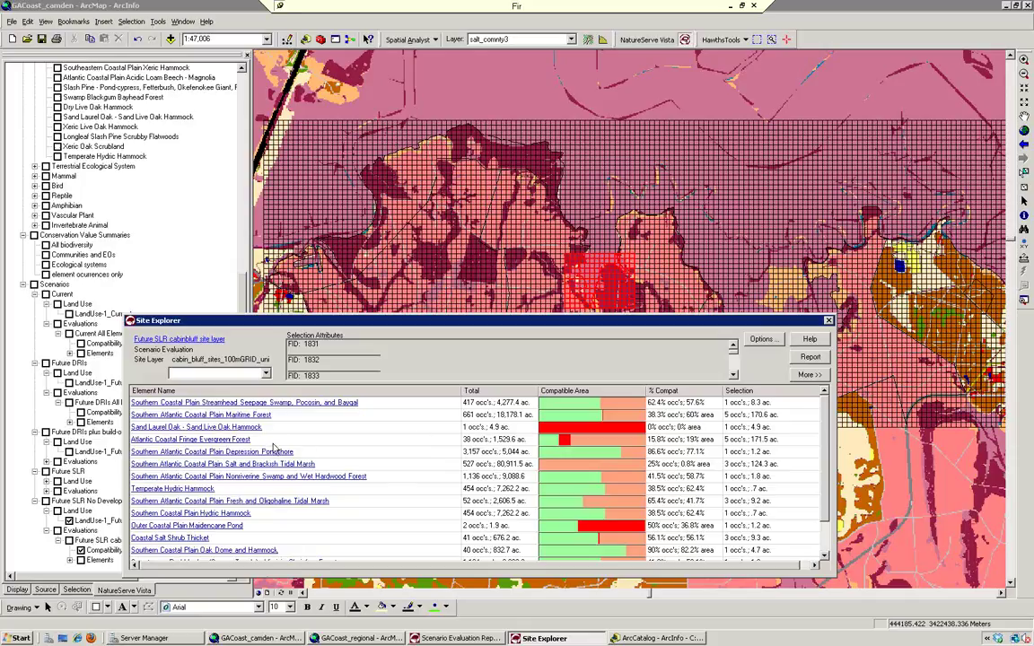
left_click(564, 440)
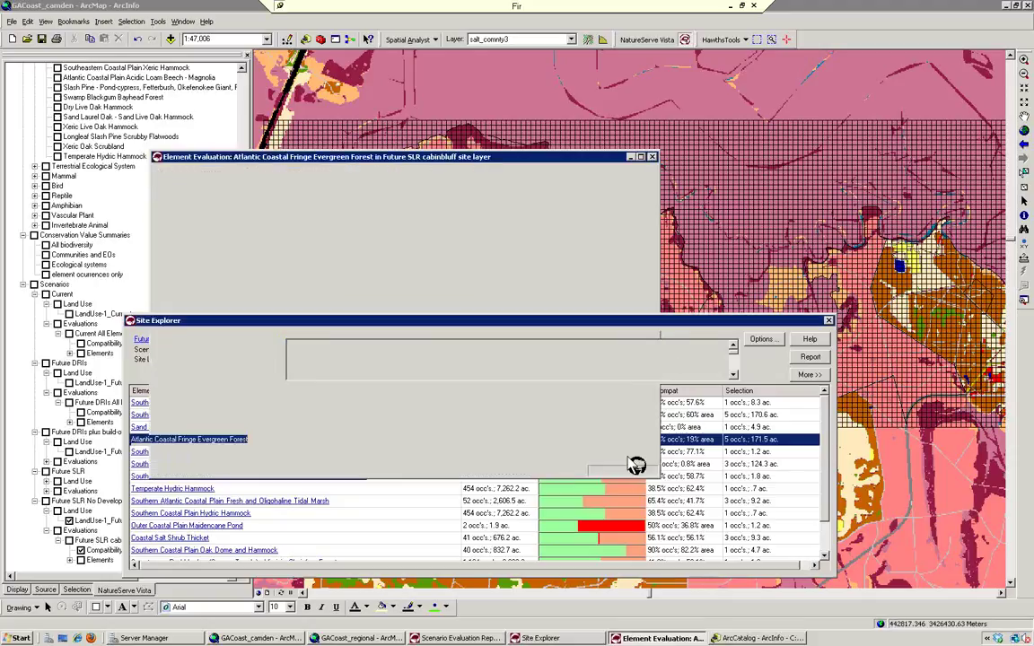
mouse_move(579, 427)
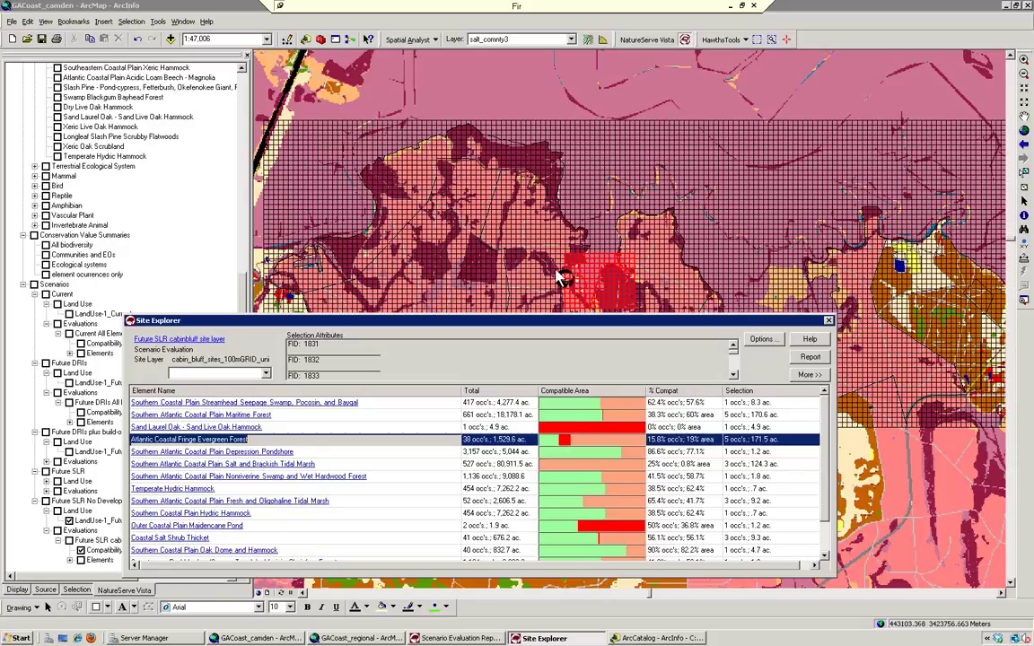
mouse_move(620, 447)
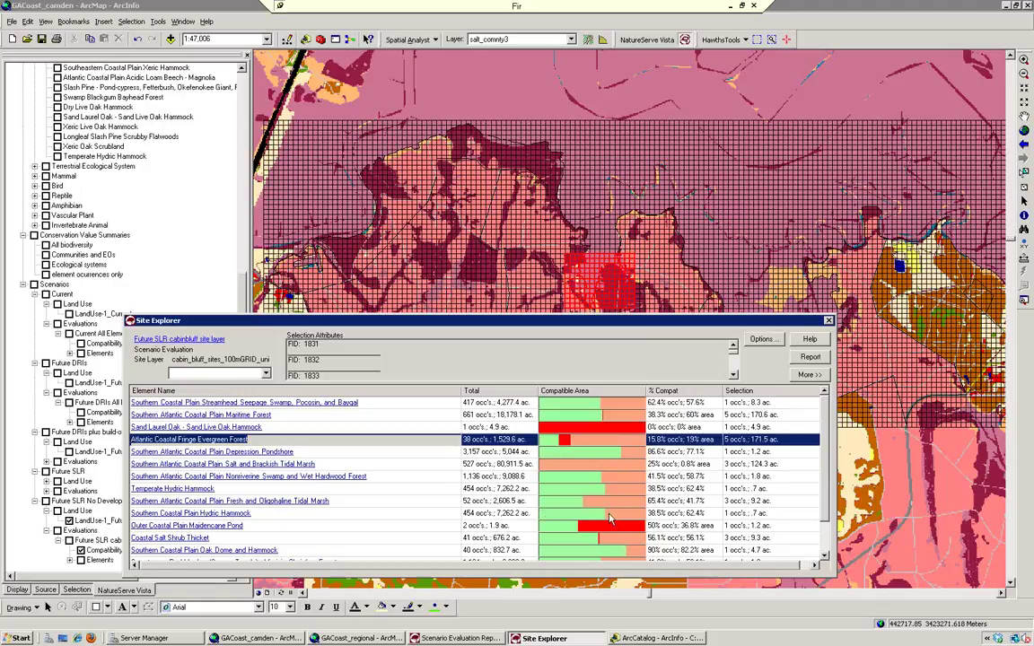
mouse_move(646, 518)
mouse_move(600, 430)
mouse_move(633, 429)
Uncover the map and select the block of grid cells on the small middle peninsula as the site to evaluate.
left_click_drag(468, 316, 438, 36)
left_click_drag(438, 102, 429, 375)
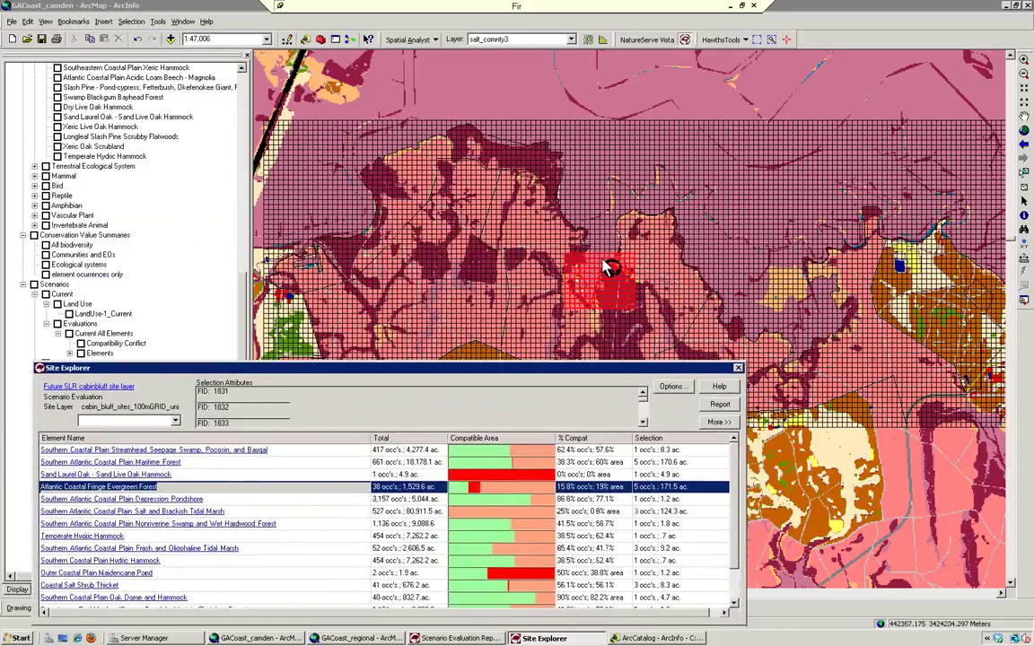
left_click(790, 284)
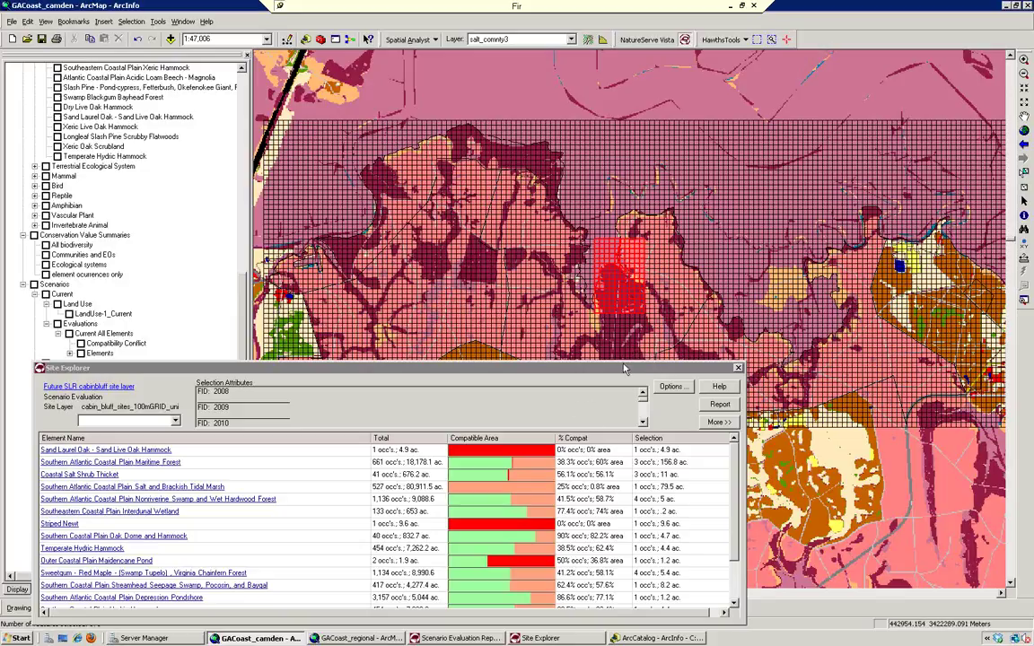
left_click(625, 368)
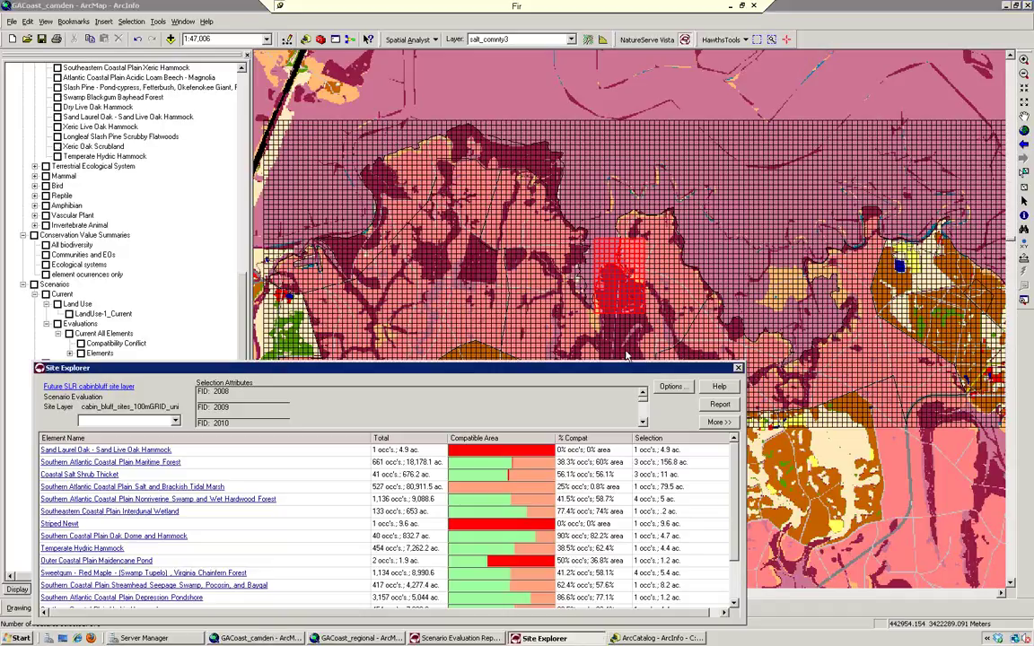
left_click_drag(626, 357, 623, 328)
left_click_drag(710, 339, 709, 336)
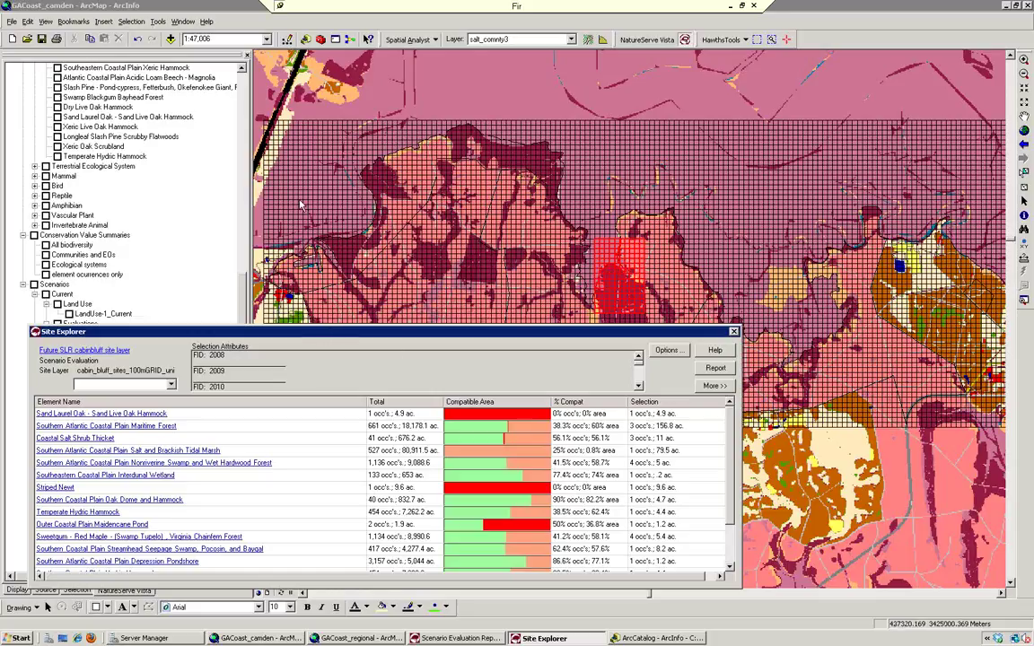
Expand the Site Explorer to include the scenario composition and widen its Component column to fit the full names.
left_click_drag(300, 331, 277, 113)
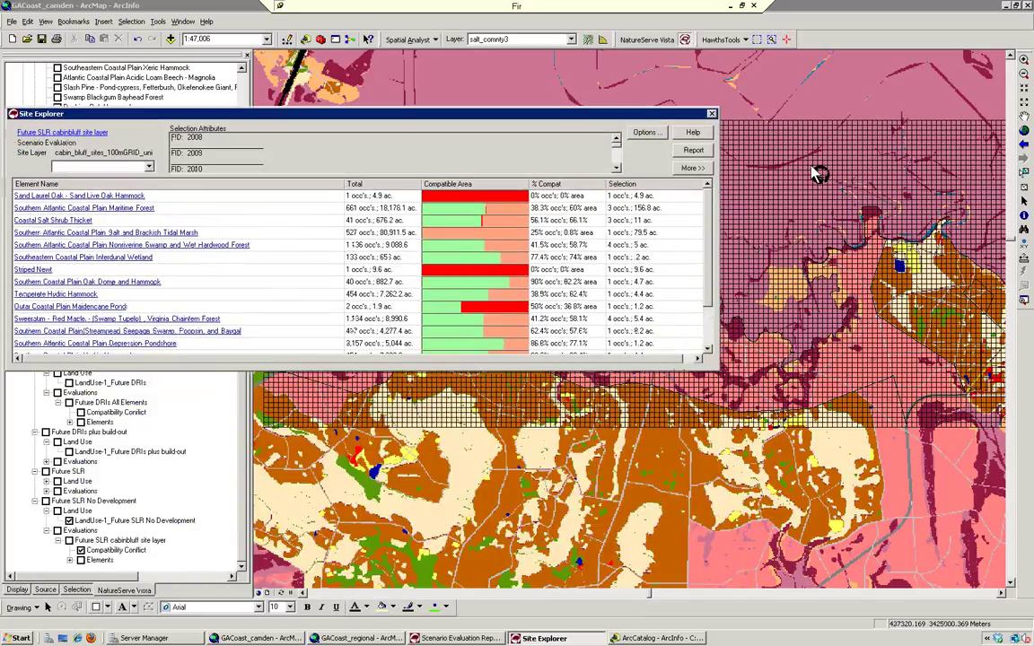
left_click(698, 166)
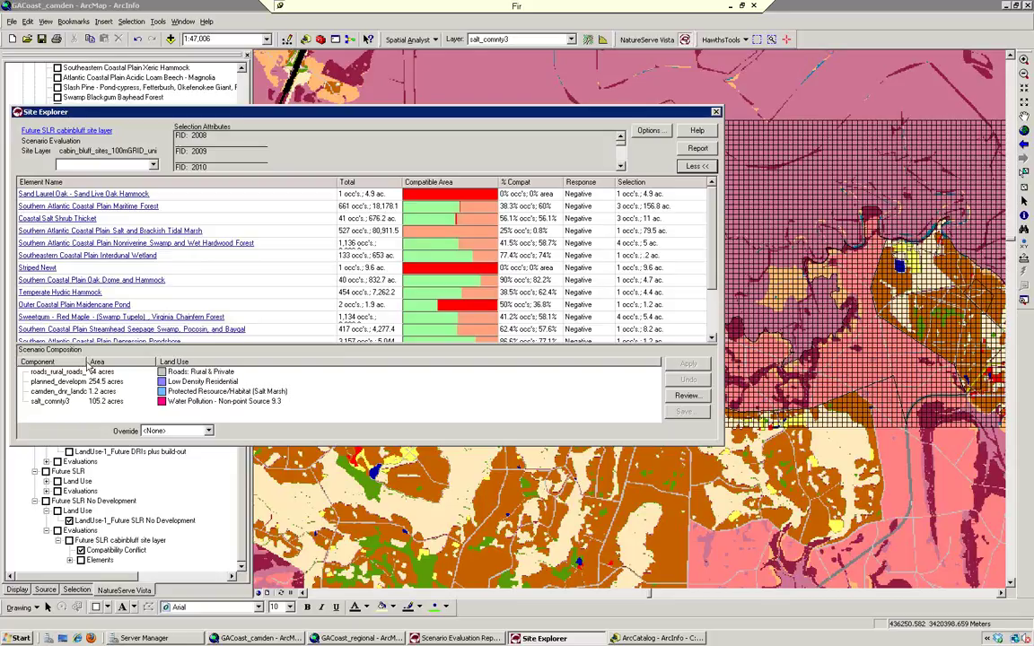
left_click_drag(88, 361, 110, 361)
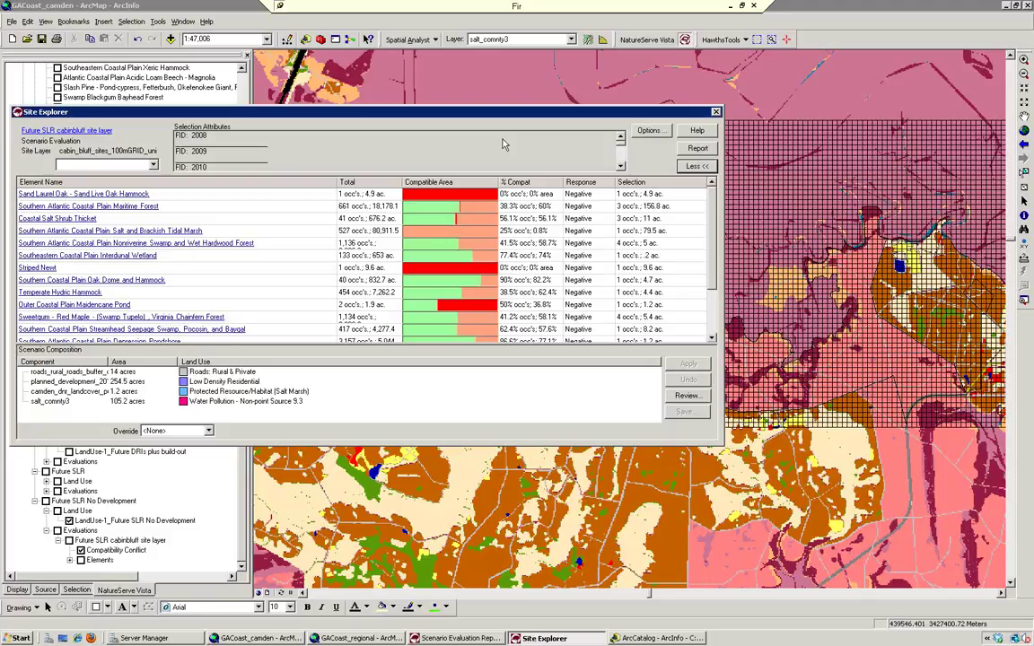
left_click_drag(503, 144, 505, 153)
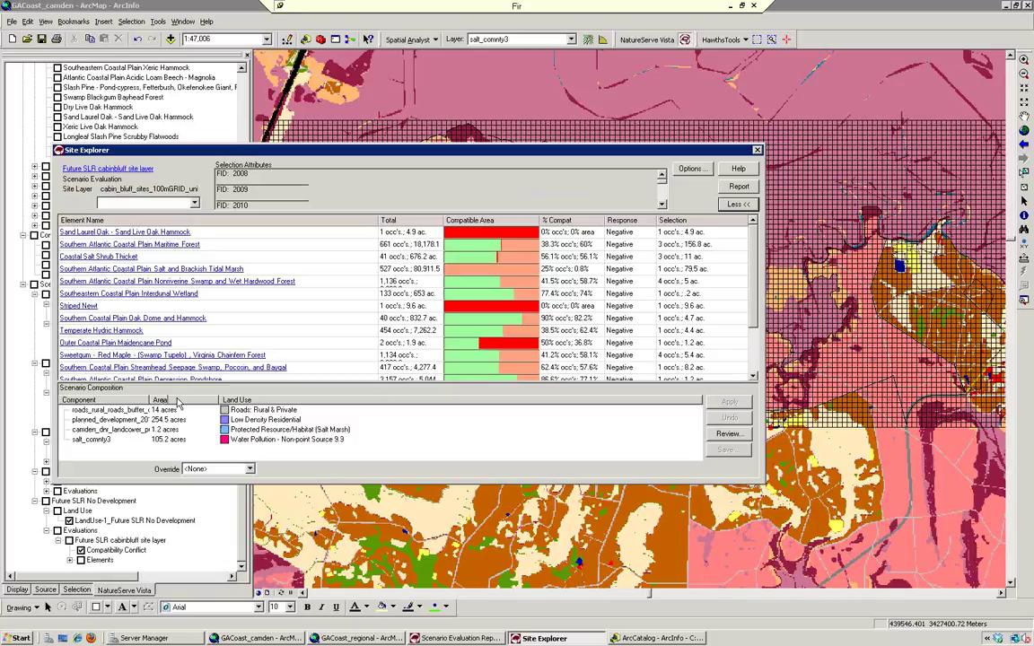
left_click_drag(153, 401, 178, 400)
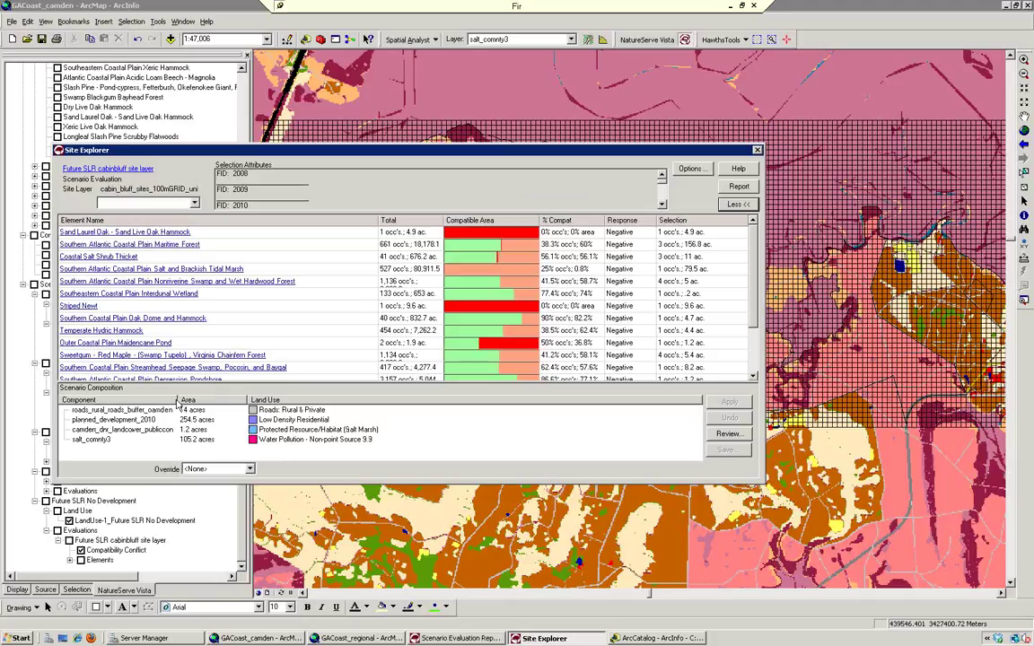
left_click_drag(178, 401, 213, 401)
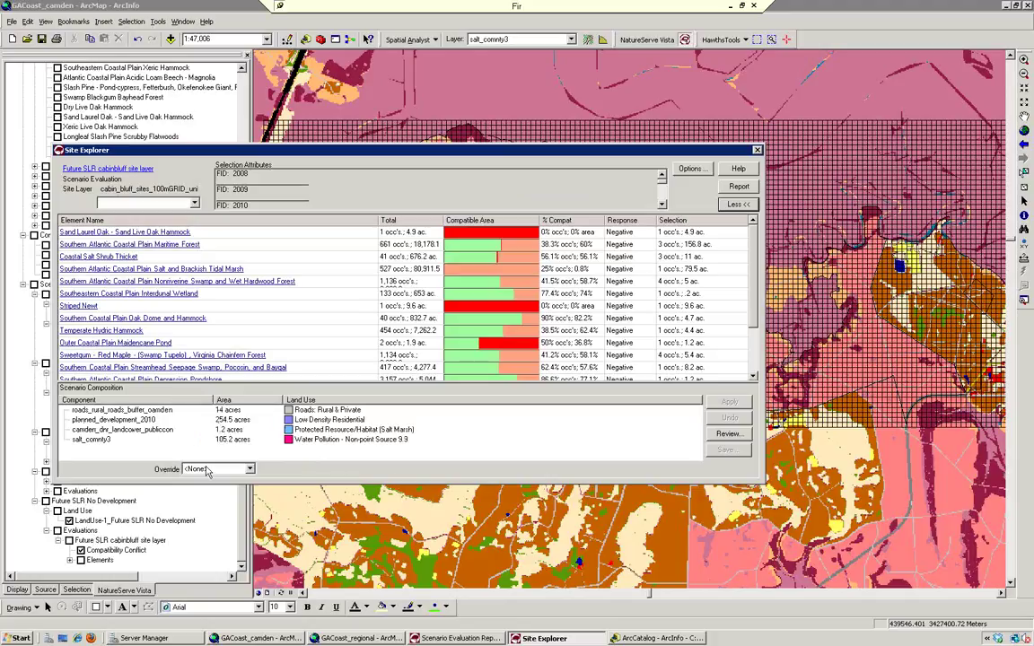
Override the selected site's land use with Public Conservation Lands and apply the change.
left_click(186, 420)
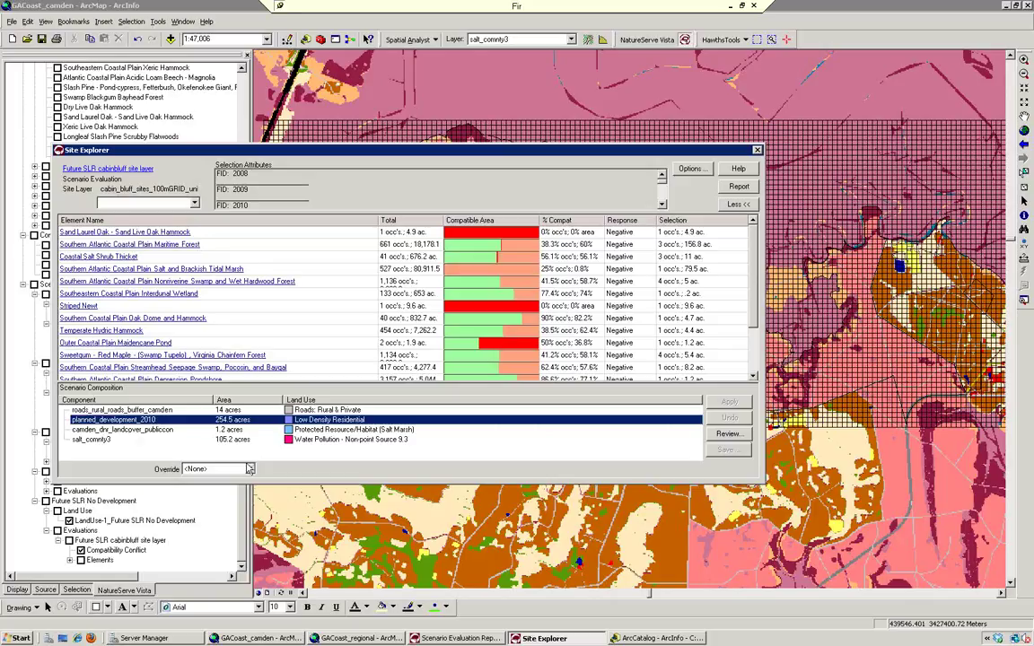
left_click(250, 469)
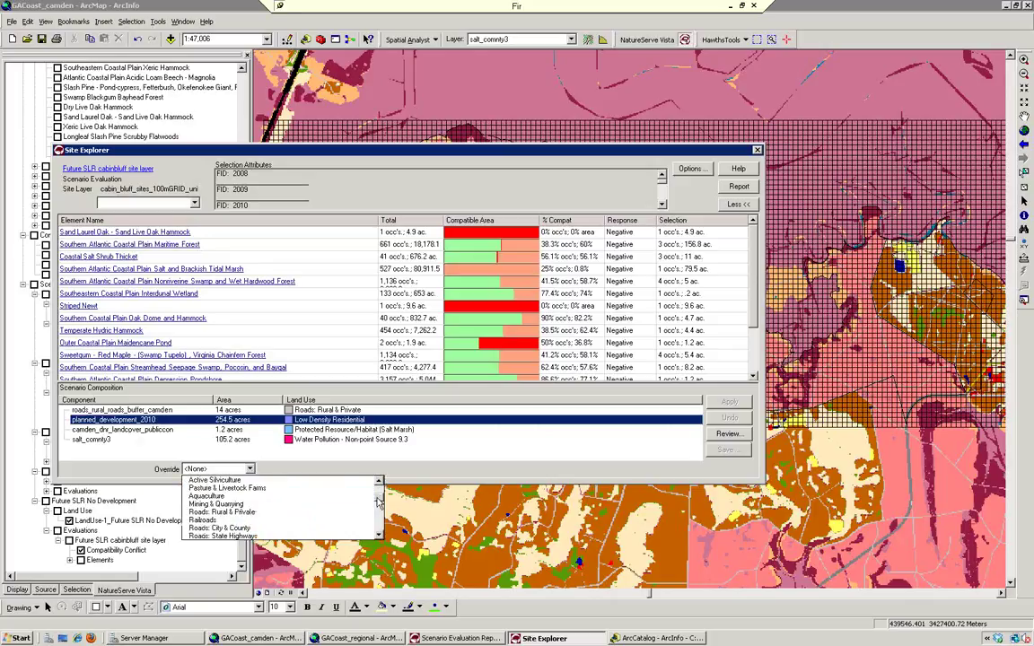
scroll(378, 529, "down", 6)
left_click(378, 532)
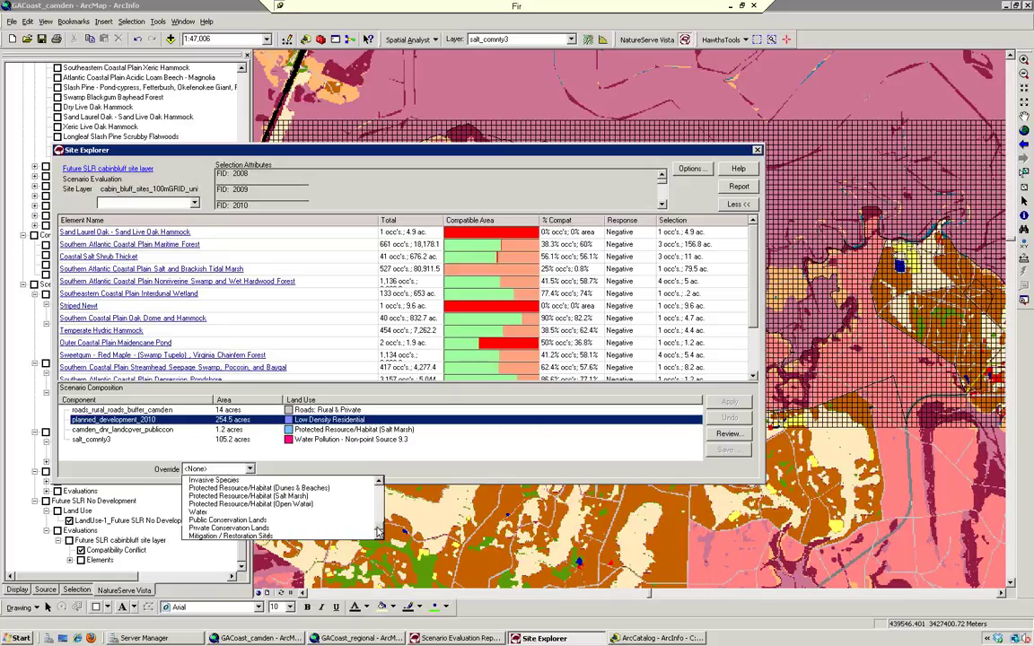
left_click(302, 522)
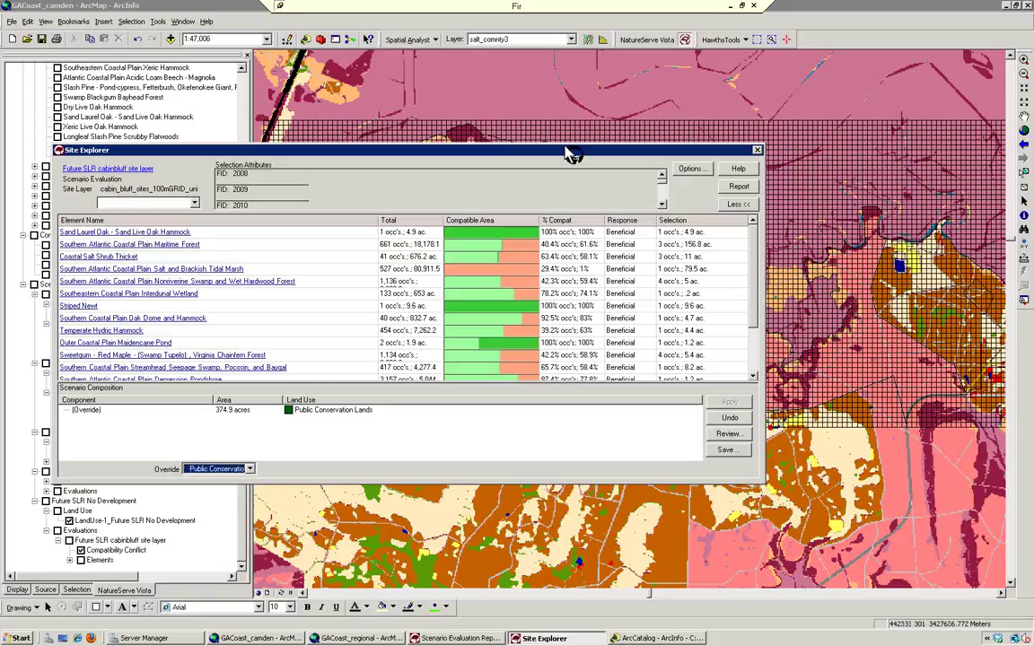
Examine the compatible area breakdown under the override for Outer Coastal Plain Maidencane Pond, Striped Newt and Sand Laurel Oak - Sand Live Oak Hammock.
left_click_drag(590, 233, 613, 336)
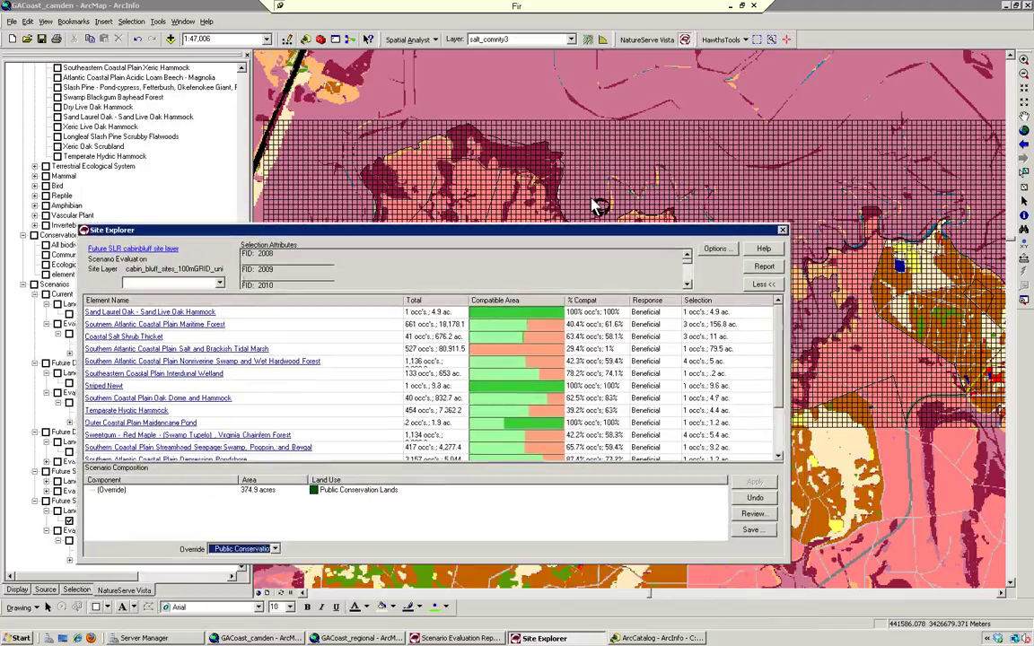
mouse_move(555, 402)
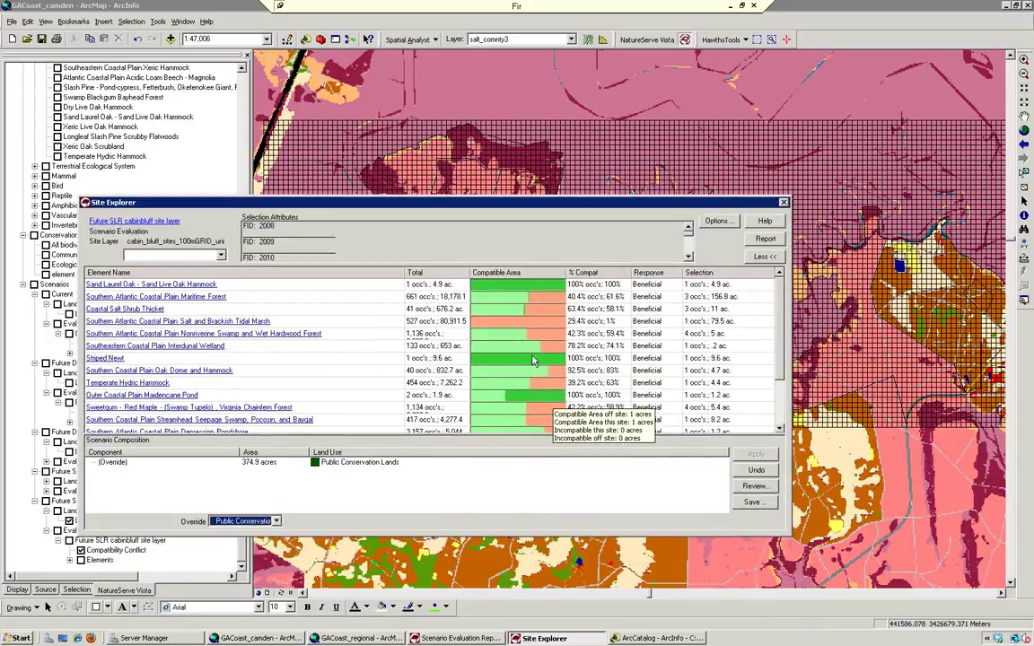
mouse_move(532, 362)
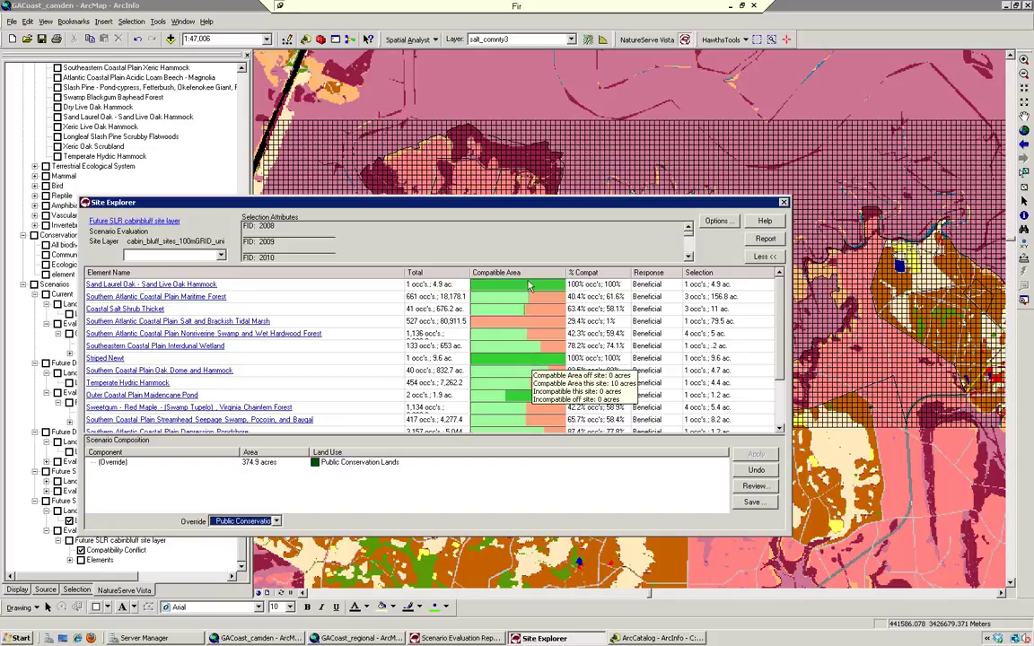
mouse_move(528, 290)
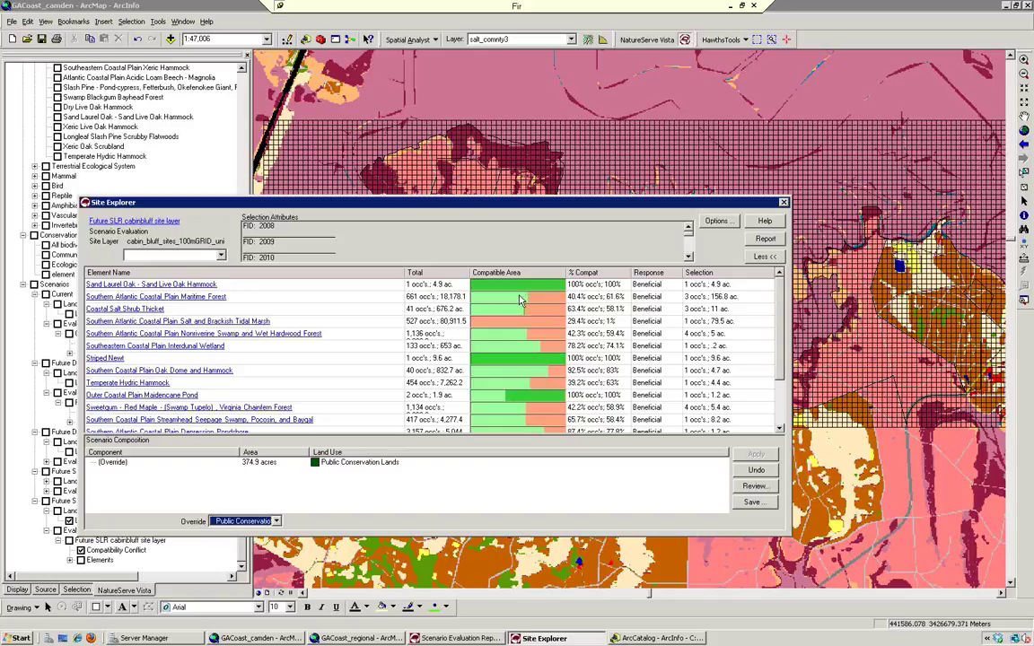
mouse_move(525, 296)
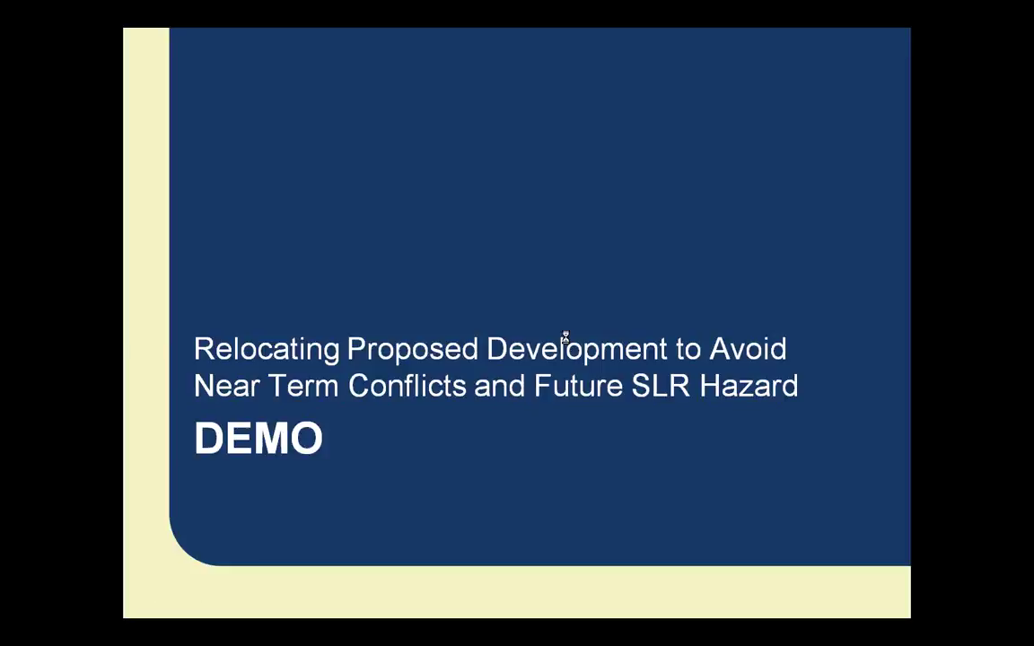
left_click(567, 340)
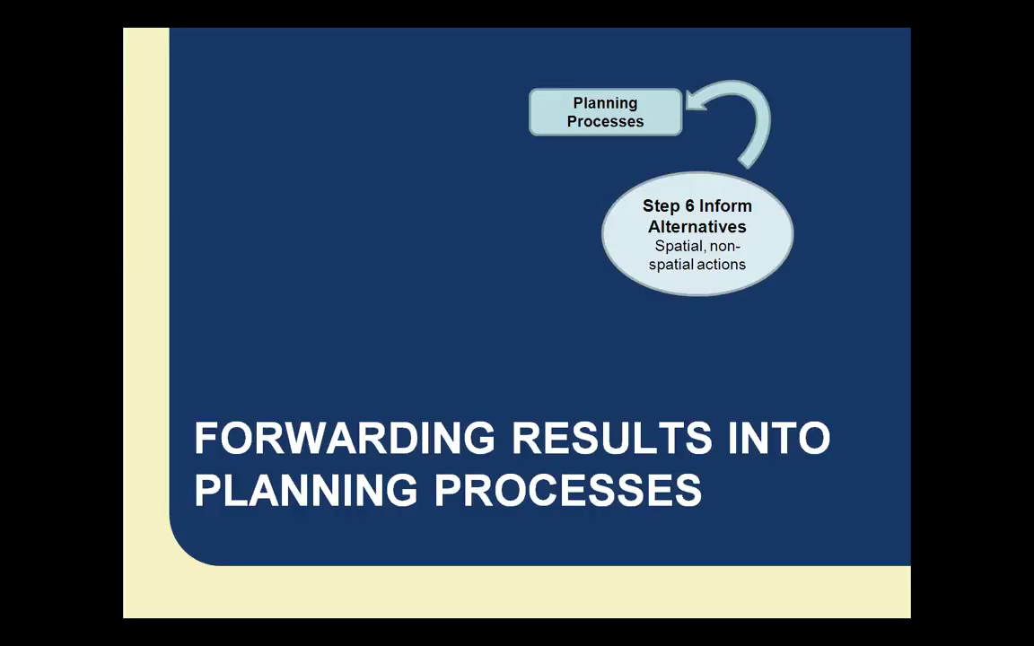
key("Right")
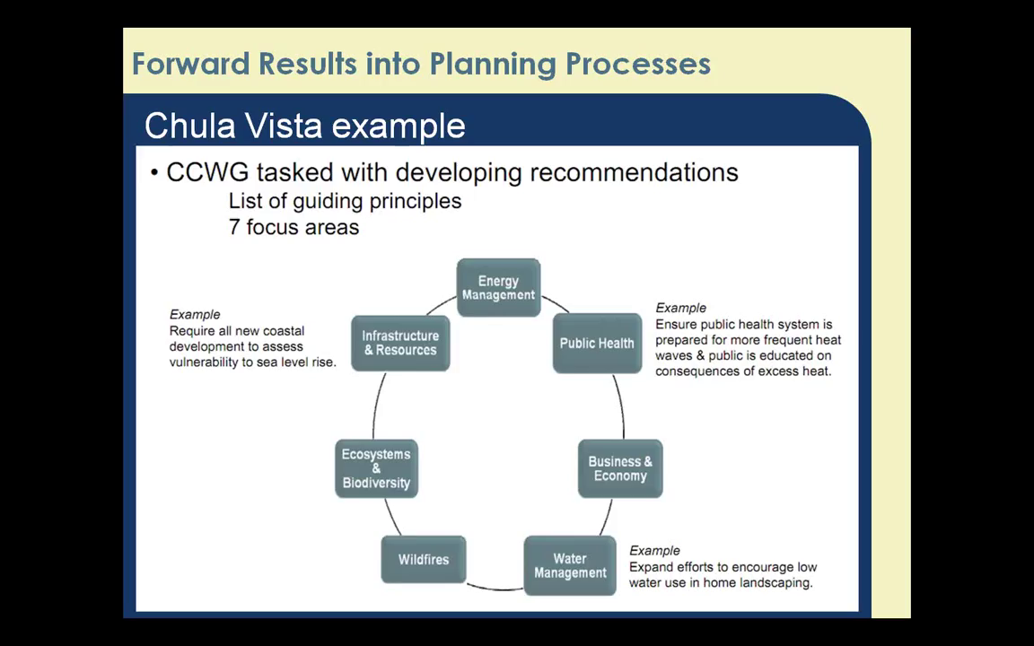